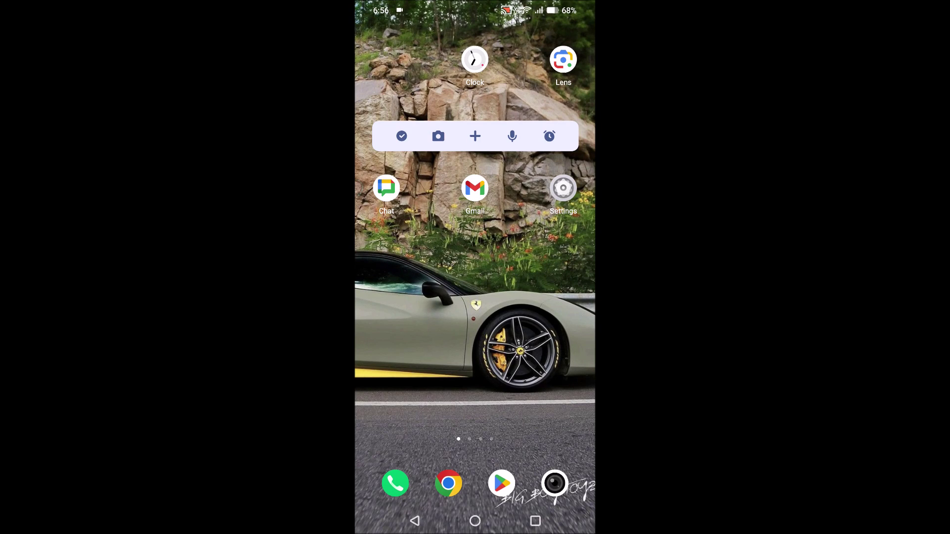
left_click_drag(553, 430, 554, 185)
scroll(475, 297, "down", 5)
scroll(476, 297, "up", 5)
Step: Reopen the WhatsApp chat and open the shared Amazon umbrella link in the browser
left_click_drag(475, 186, 475, 446)
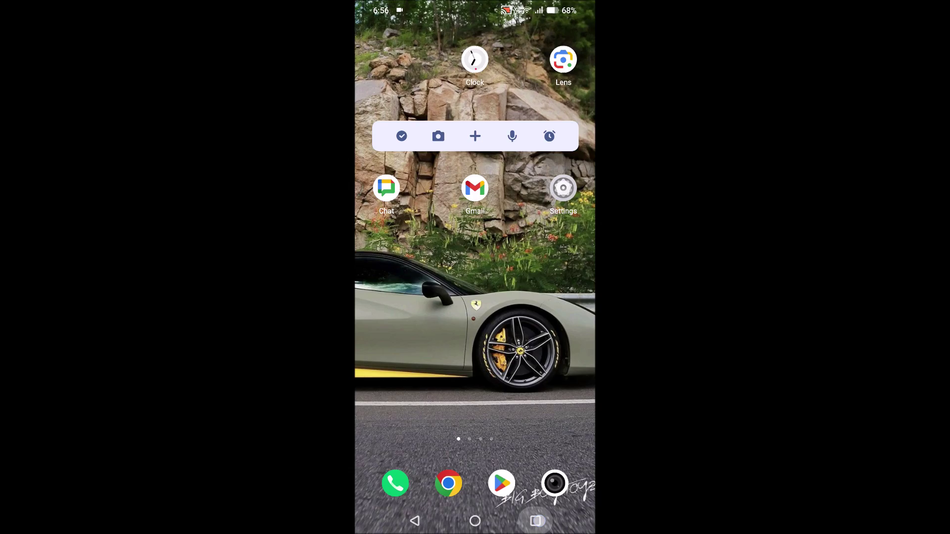
left_click(535, 521)
left_click(546, 349)
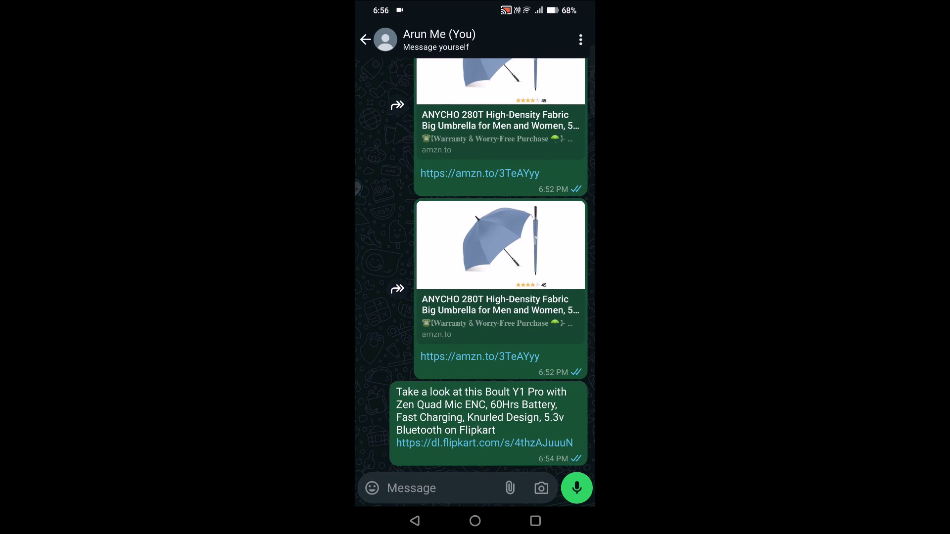
left_click(479, 357)
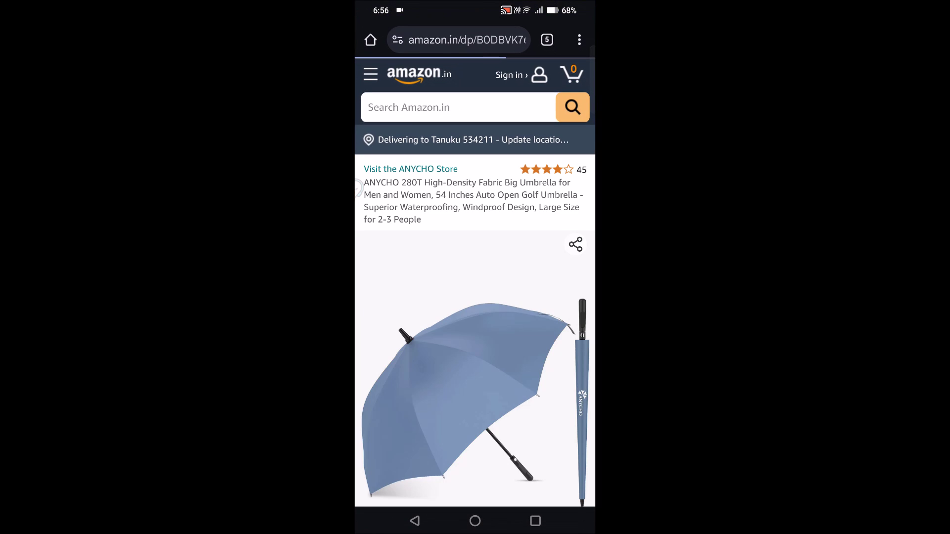
Step: Review the open browser tabs and return to the Amazon umbrella page
left_click(547, 40)
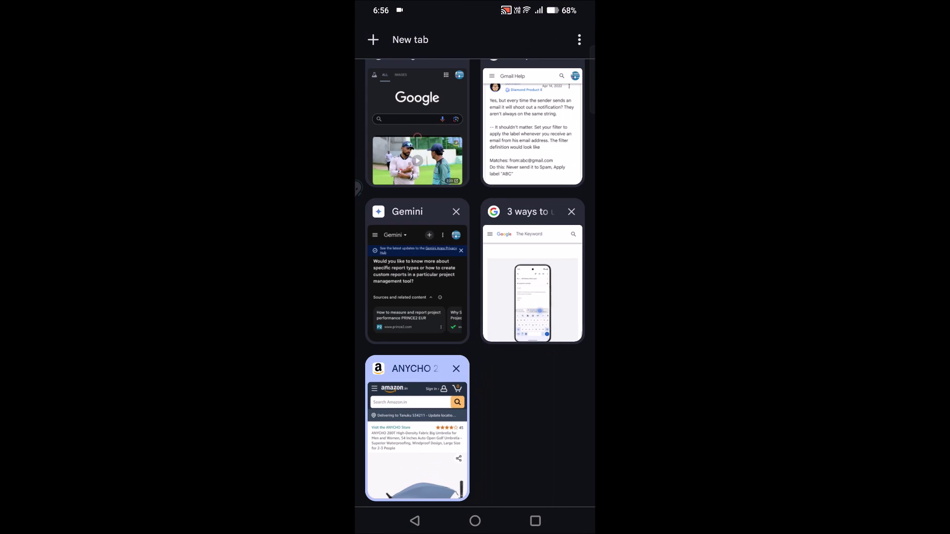
left_click(464, 495)
left_click(544, 35)
left_click_drag(435, 176, 470, 233)
left_click(416, 374)
Step: Go to the home screen, browse the installed apps list, and reopen the WhatsApp chat
left_click(475, 521)
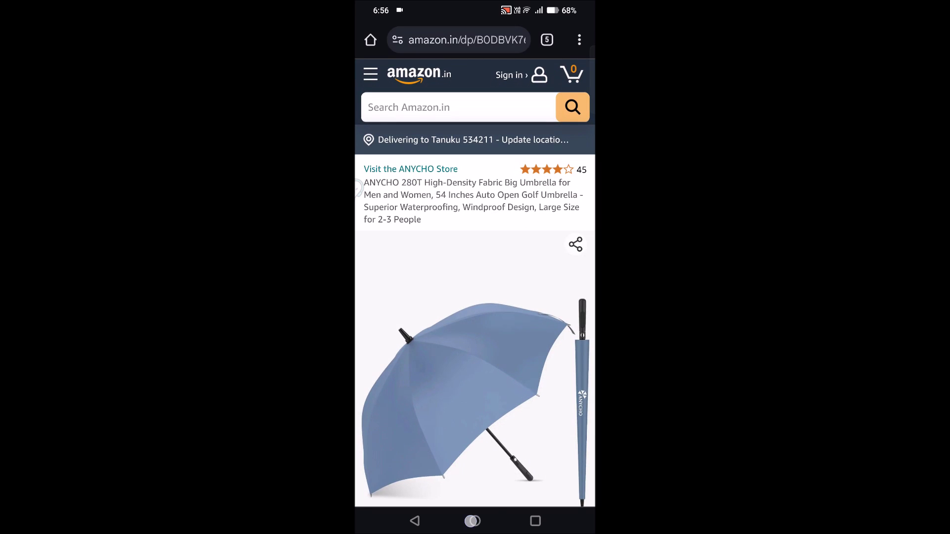
left_click_drag(475, 371, 475, 185)
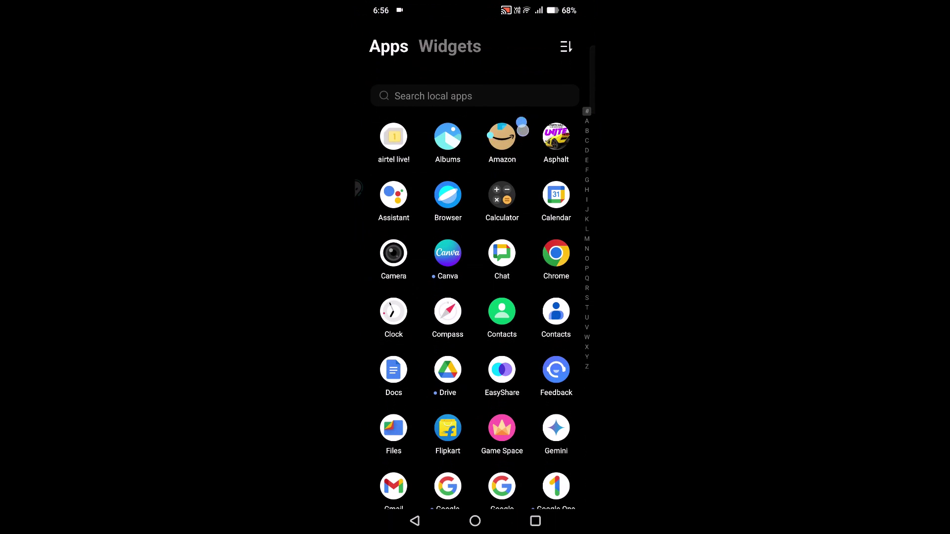
left_click(522, 125)
left_click_drag(522, 363, 517, 266)
left_click(535, 521)
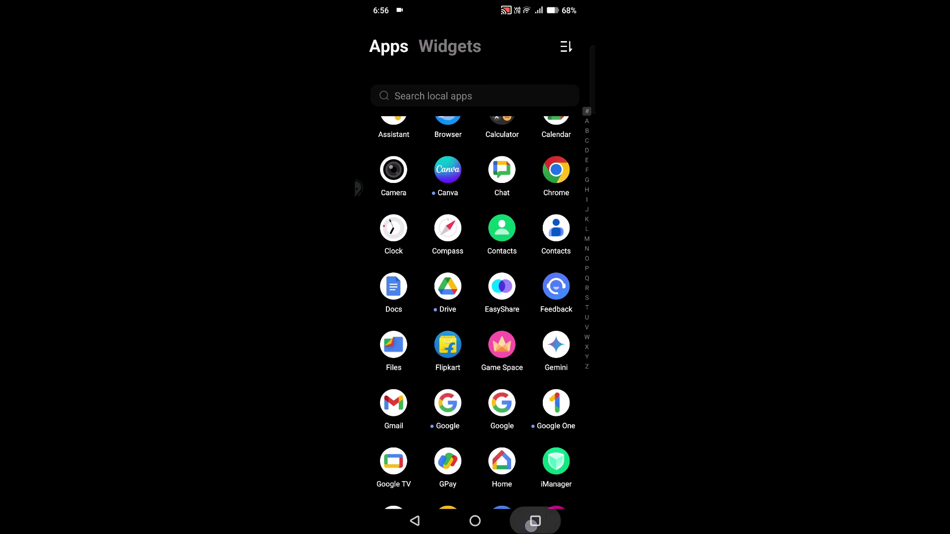
left_click(564, 364)
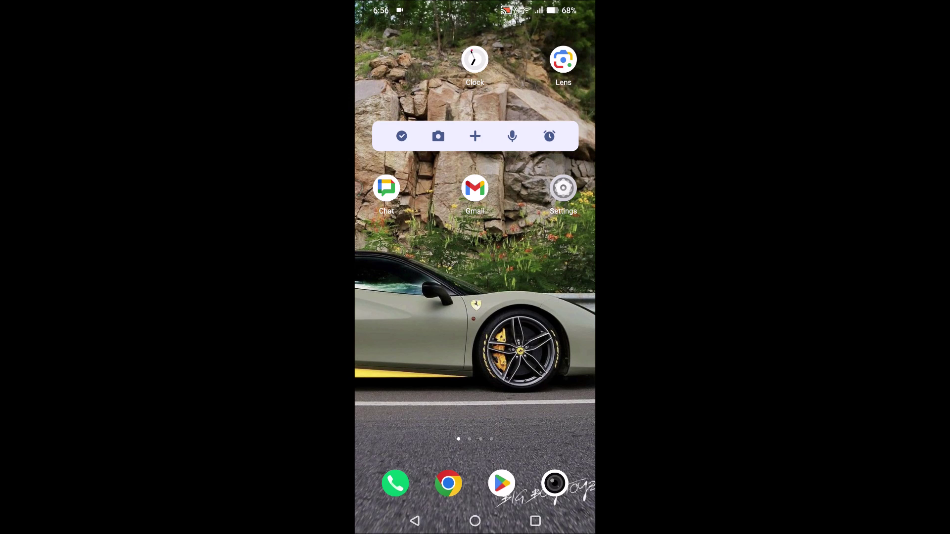
Step: Go to Settings > Apps > Default apps, where Chrome is the browser app
left_click(563, 189)
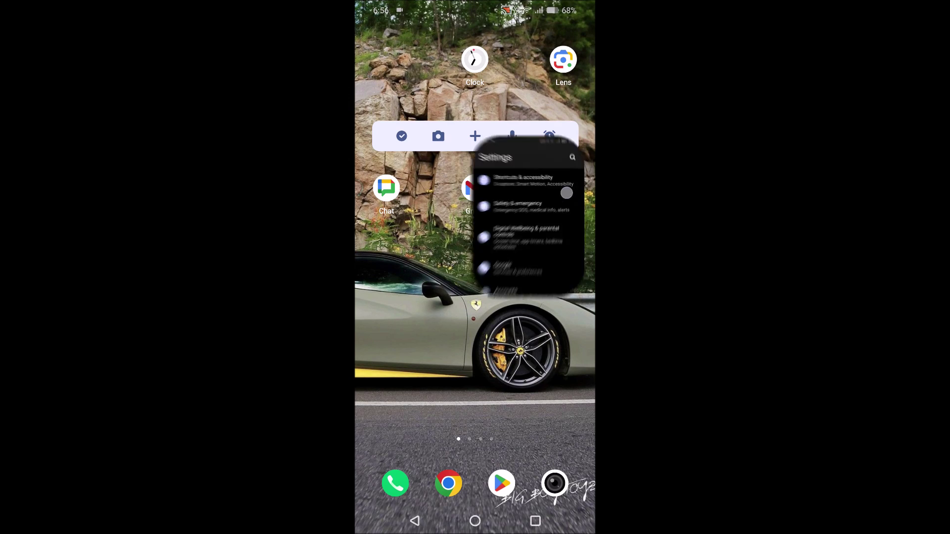
scroll(475, 298, "up", 5)
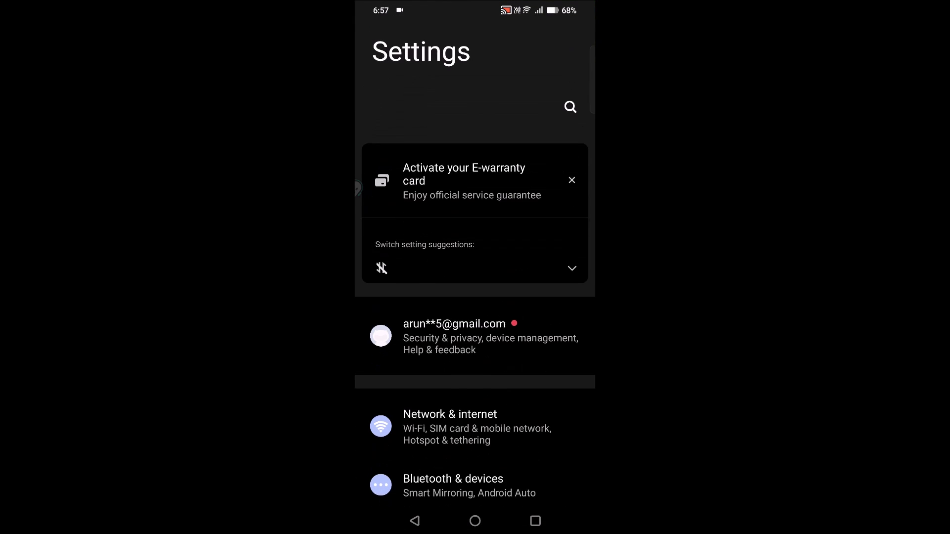
scroll(475, 297, "down", 5)
scroll(520, 308, "down", 3)
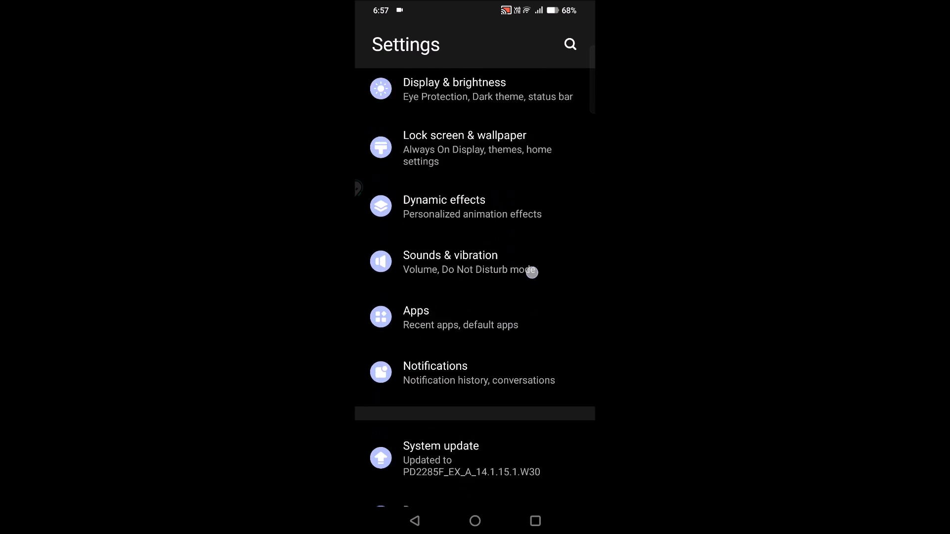
left_click(544, 246)
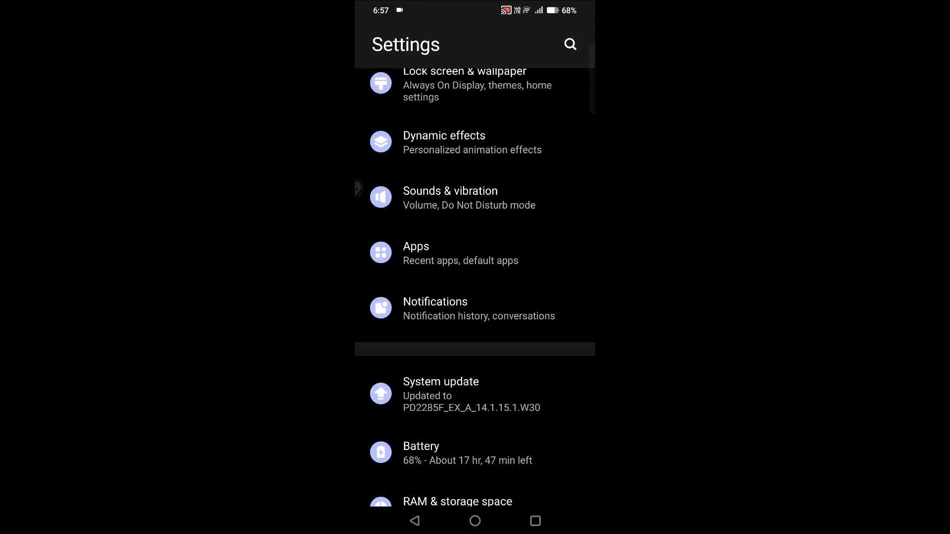
left_click(525, 261)
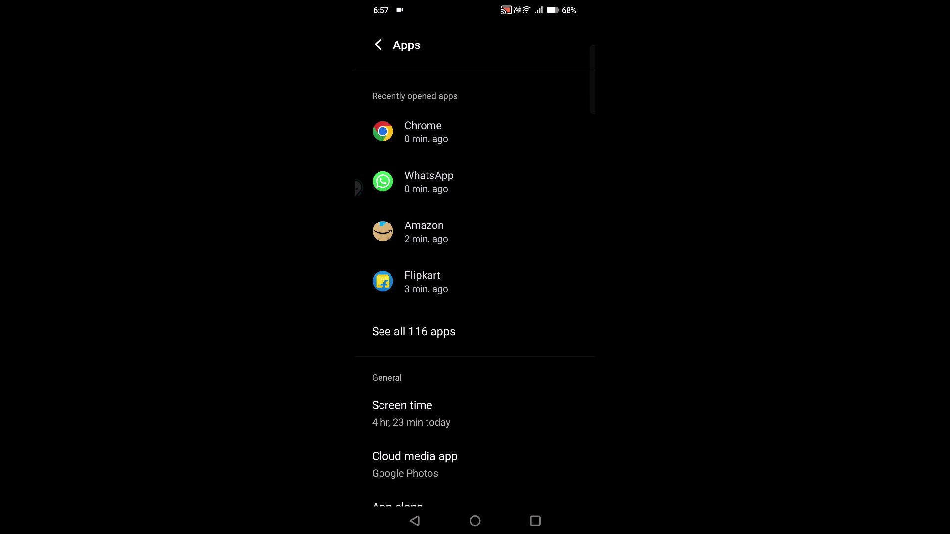
left_click_drag(509, 360, 547, 161)
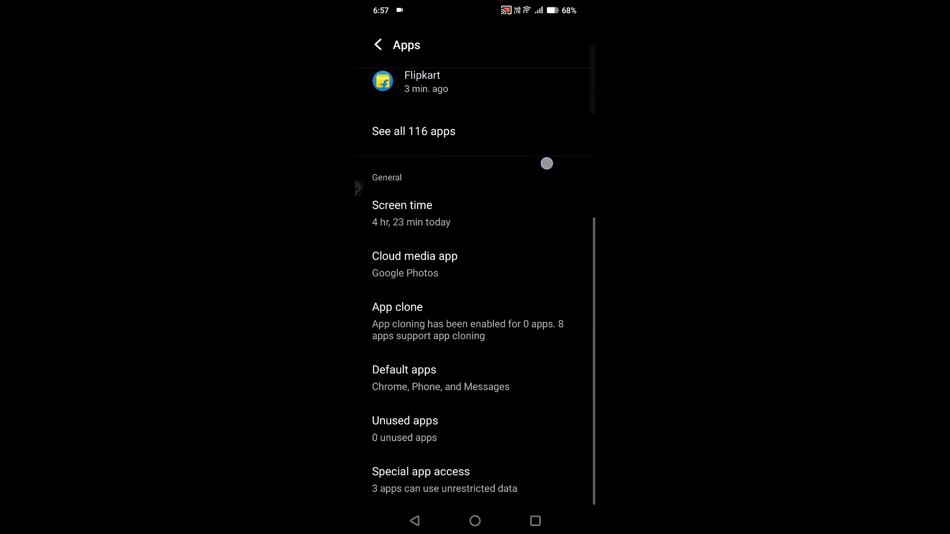
left_click_drag(433, 377, 539, 373)
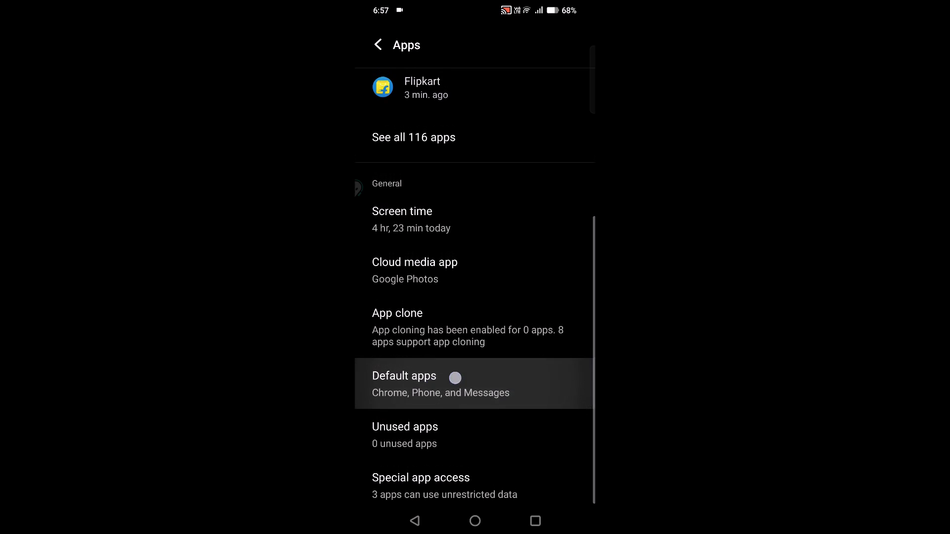
left_click(539, 373)
left_click_drag(511, 410, 519, 263)
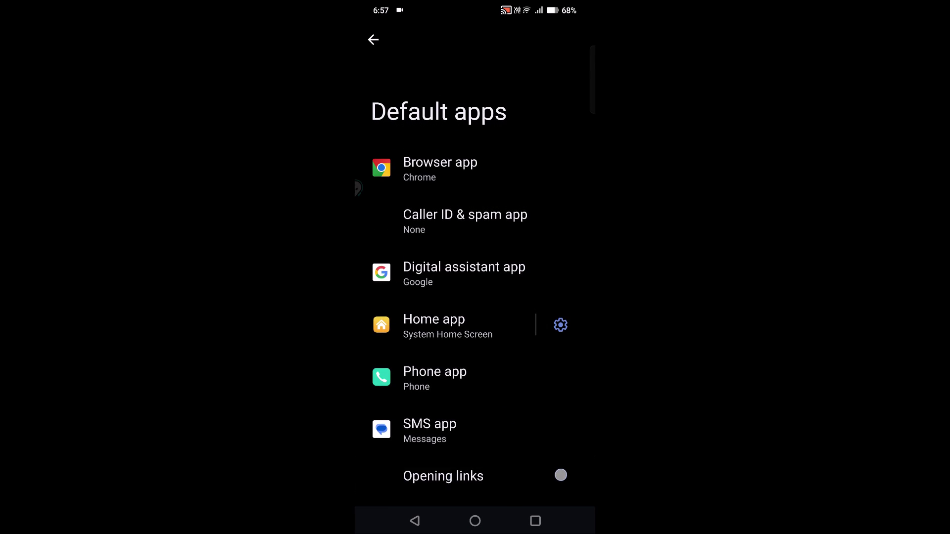
Step: Enable Instant apps on the Opening links settings page
left_click(492, 475)
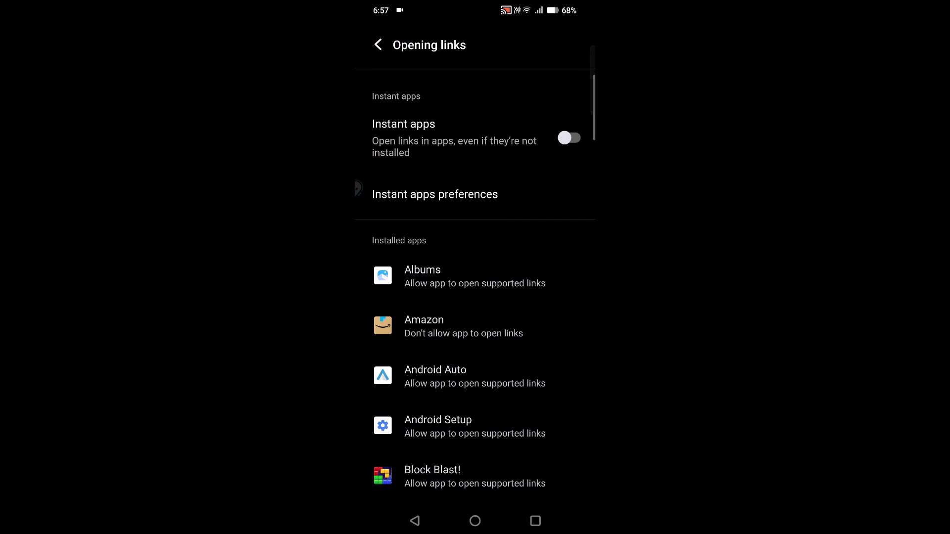
left_click(569, 137)
left_click_drag(565, 137, 569, 153)
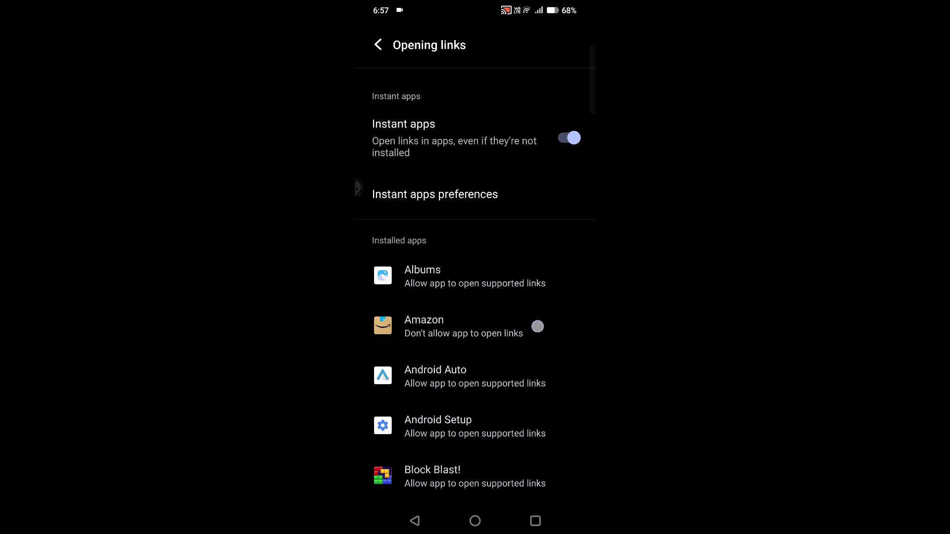
left_click_drag(542, 317, 542, 194)
Step: Turn on 'Open supported links' for Amazon and Flipkart
left_click(491, 201)
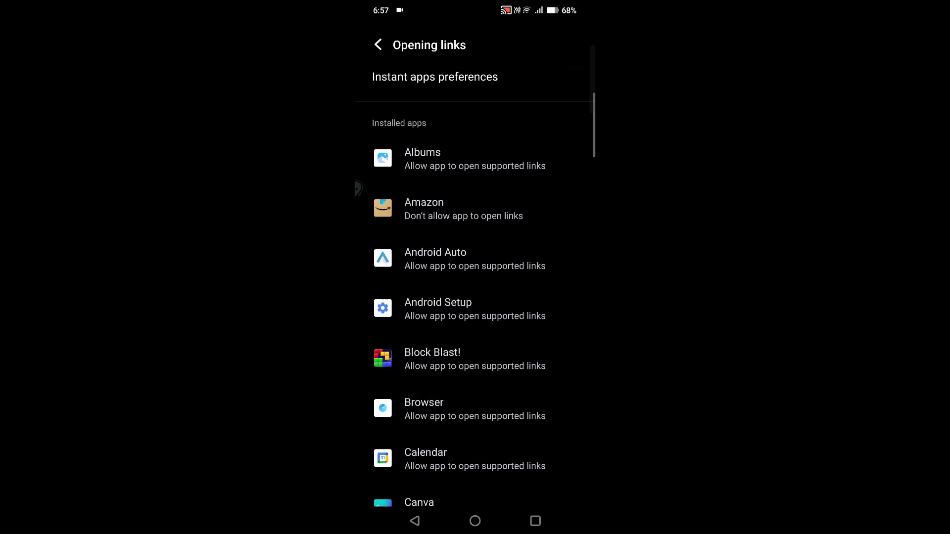
left_click(568, 197)
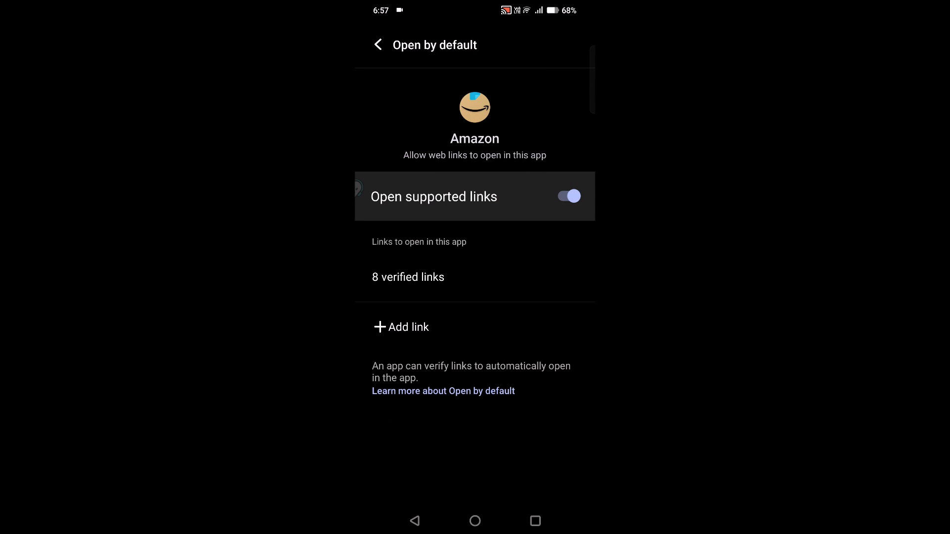
scroll(475, 250, "up", 2)
left_click(378, 44)
scroll(527, 290, "down", 5)
scroll(541, 173, "down", 5)
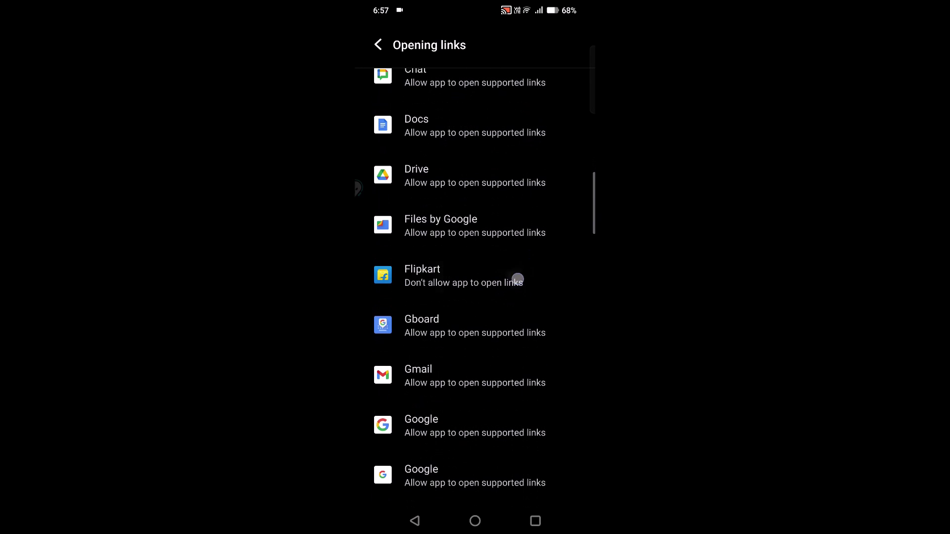
left_click(518, 279)
left_click(571, 196)
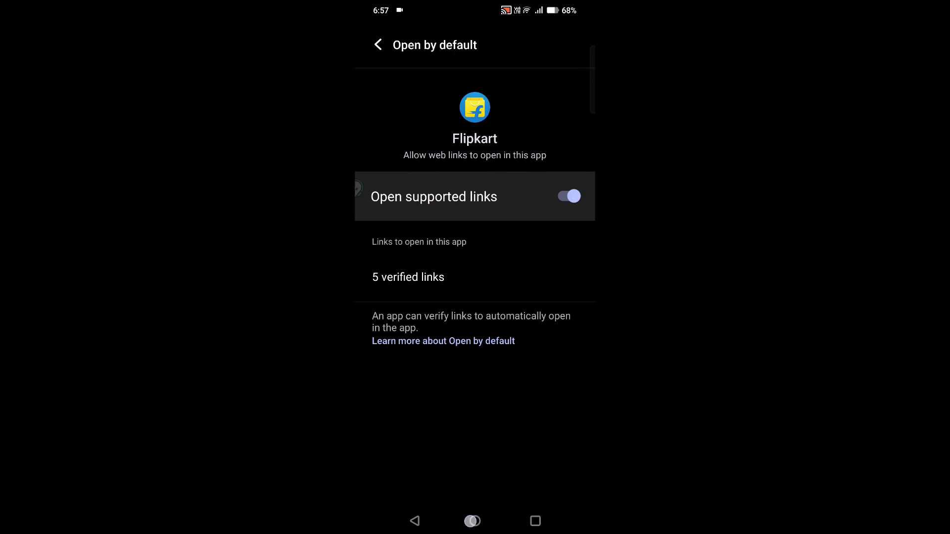
left_click(473, 521)
left_click(535, 520)
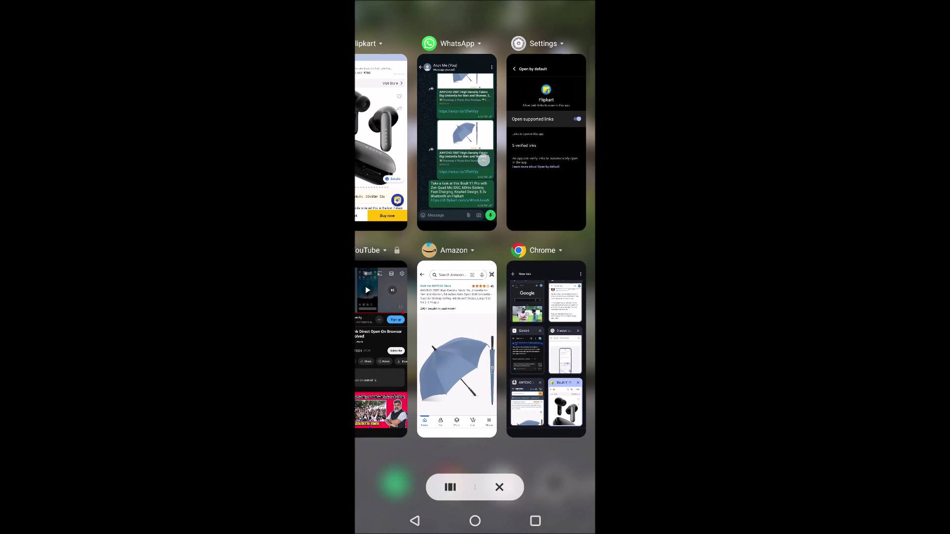
Step: Open the WhatsApp amzn.to umbrella link in the Amazon app, then reopen Settings from home
left_click(484, 159)
left_click(522, 354)
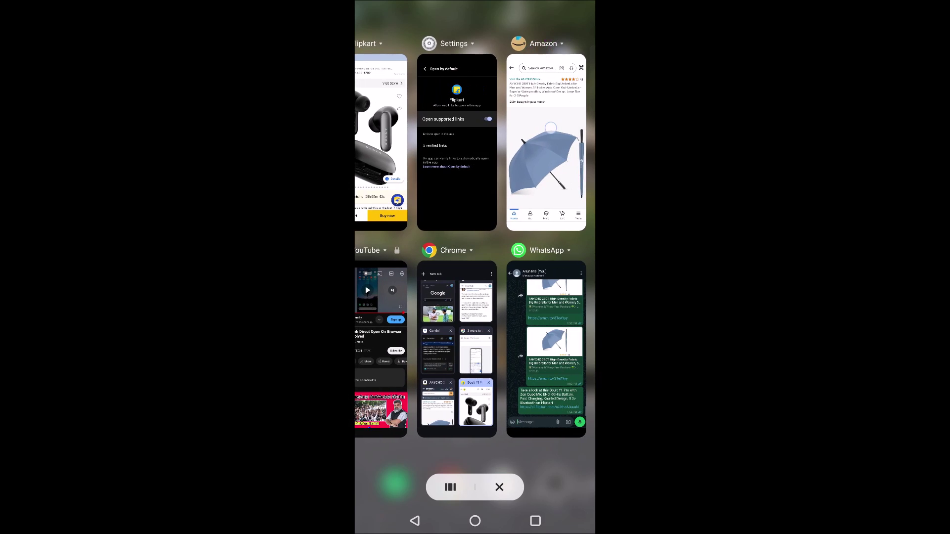
left_click(546, 141)
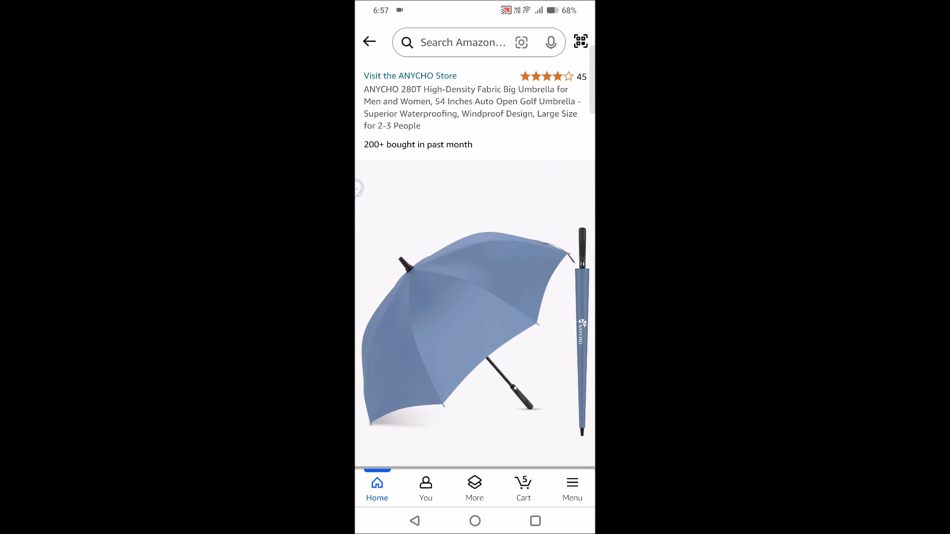
left_click(475, 521)
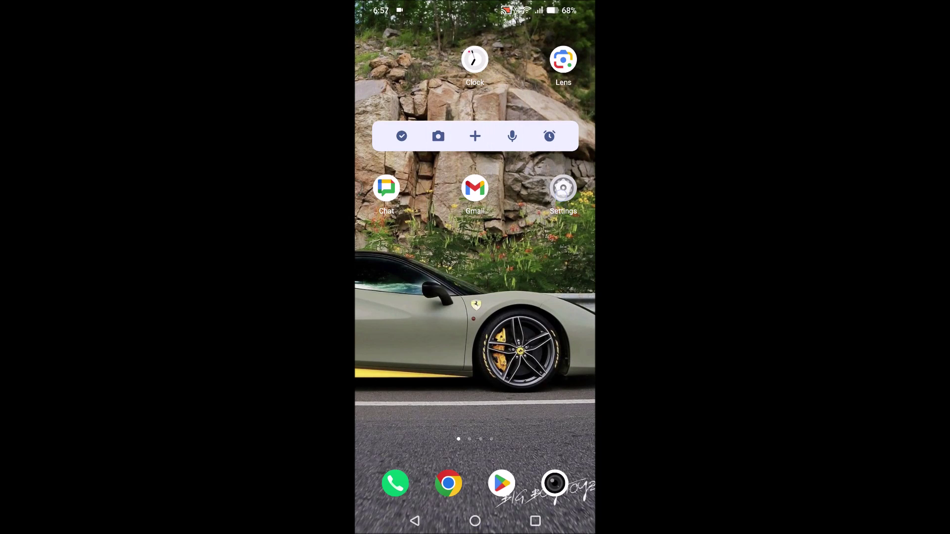
left_click(563, 189)
left_click(378, 44)
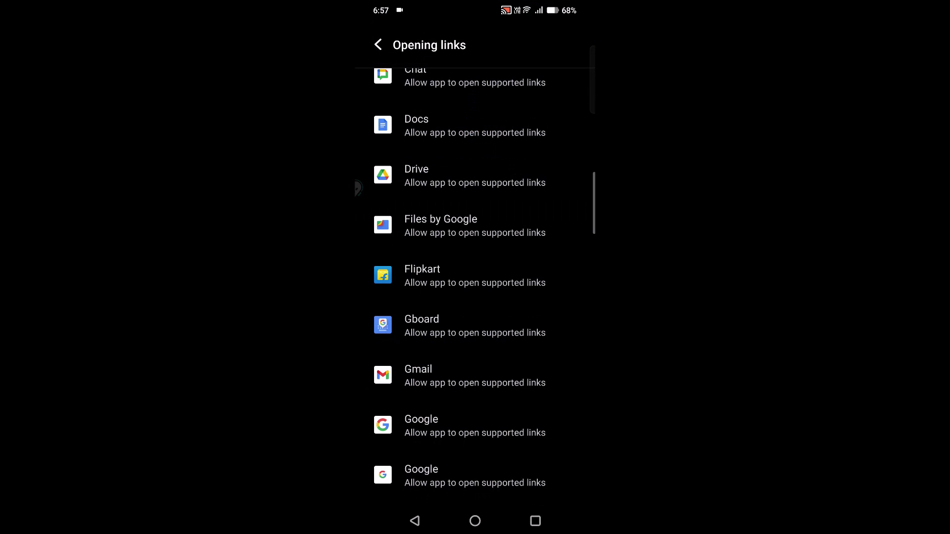
left_click(377, 45)
left_click(377, 44)
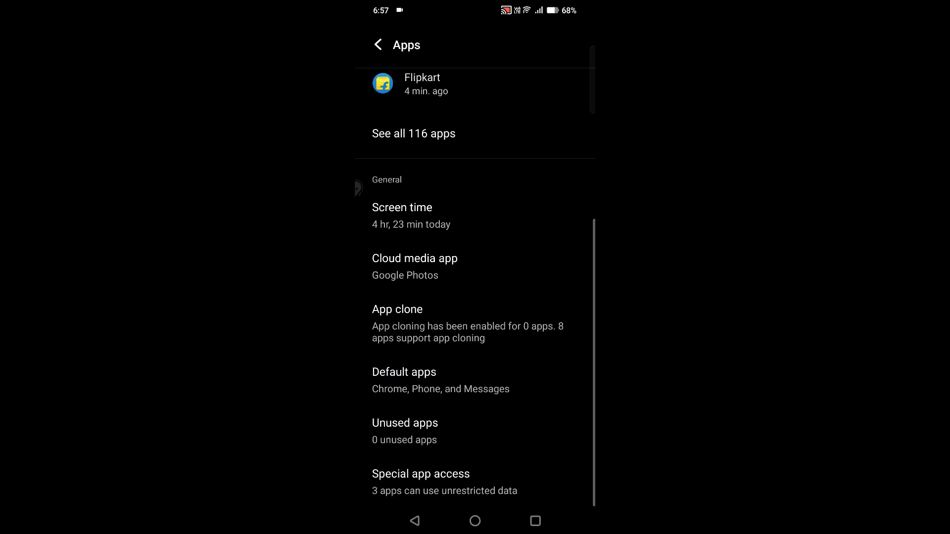
left_click(377, 45)
scroll(475, 297, "down", 2)
scroll(475, 296, "up", 10)
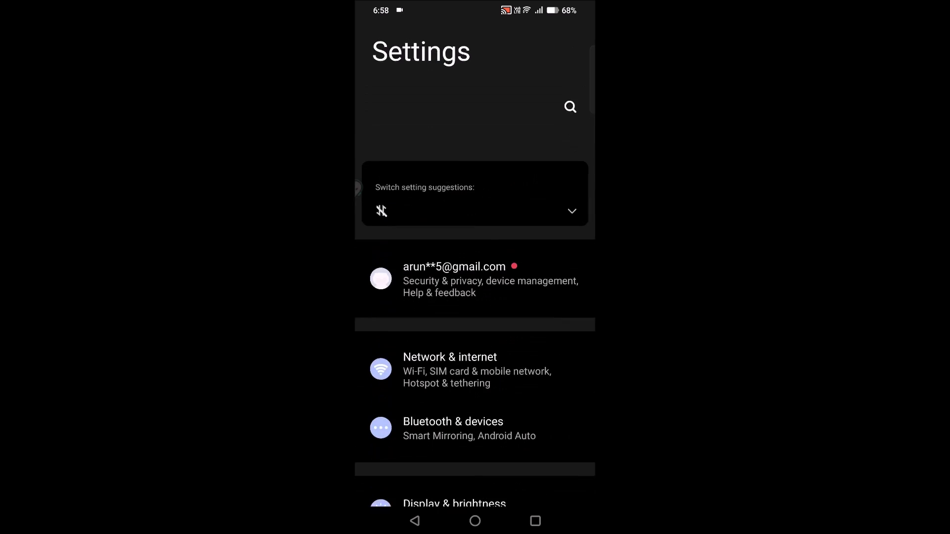
scroll(475, 326, "down", 1)
left_click(569, 107)
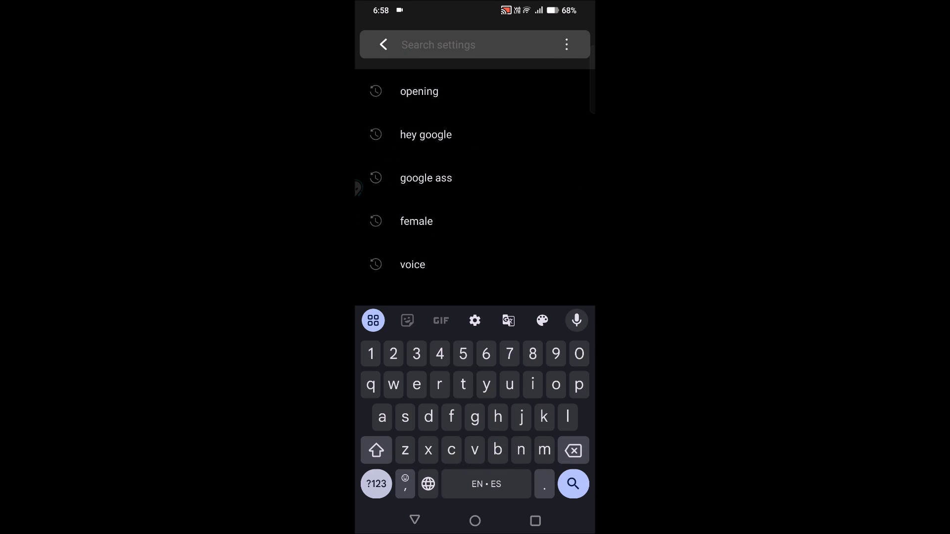
type("links")
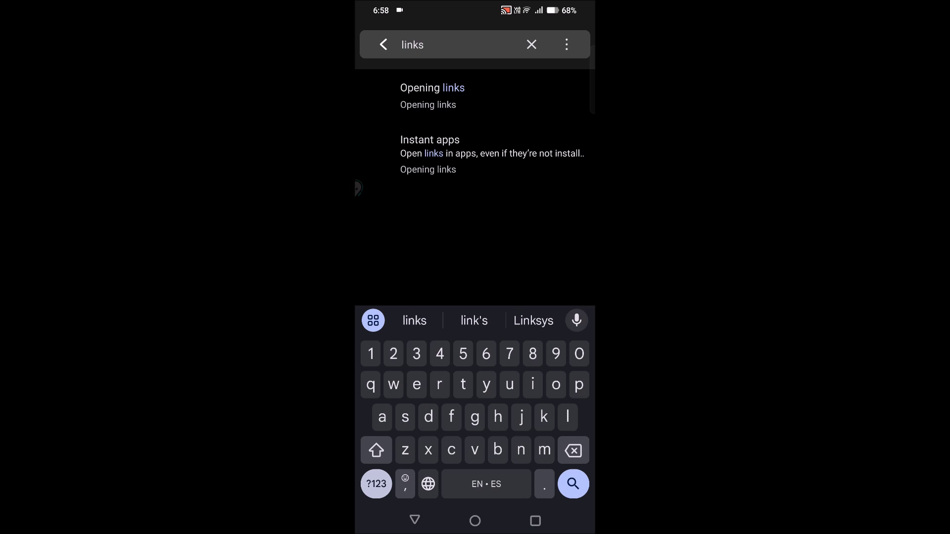
left_click(514, 94)
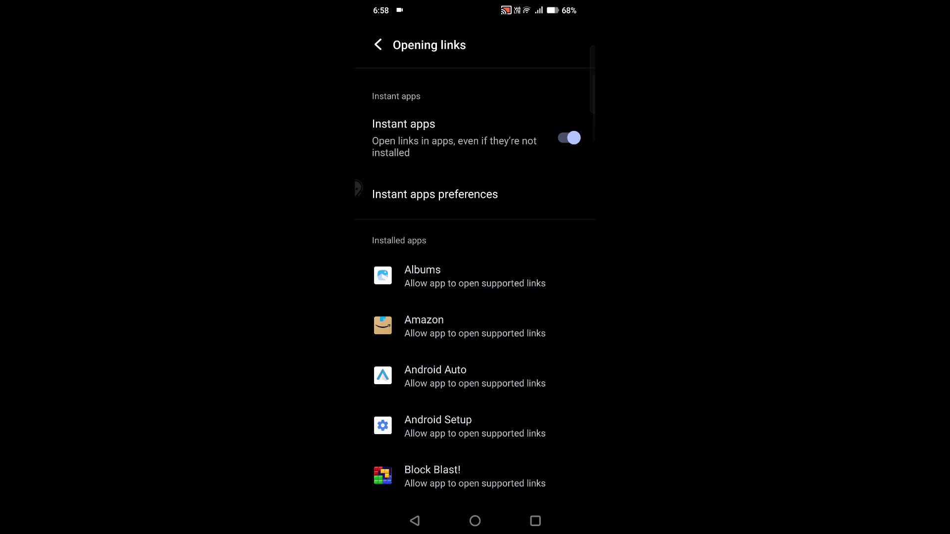
left_click(569, 139)
left_click(569, 138)
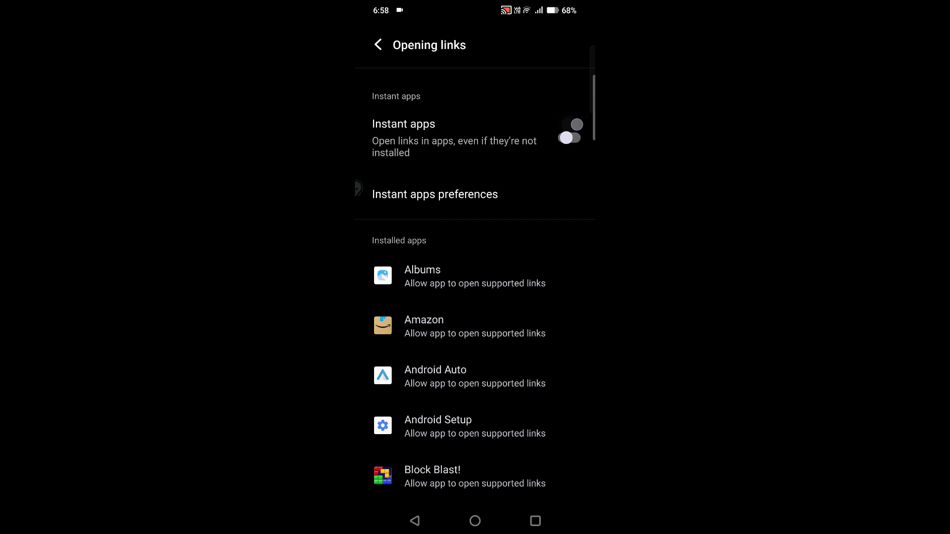
left_click(523, 332)
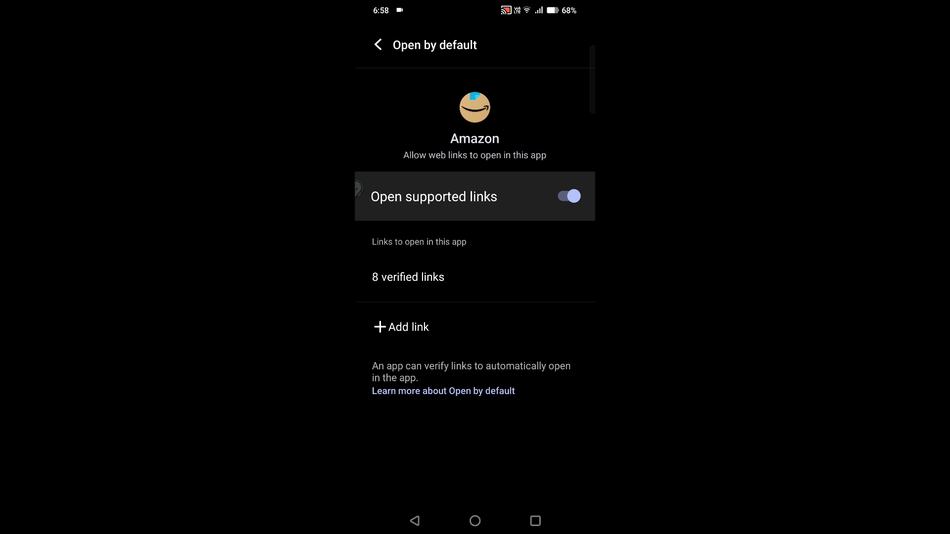
left_click(474, 517)
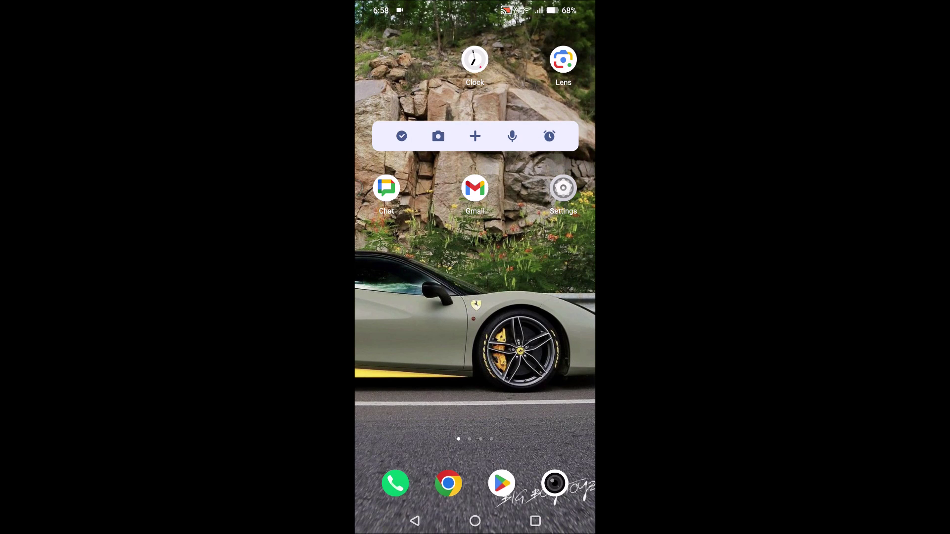
left_click_drag(475, 415, 474, 185)
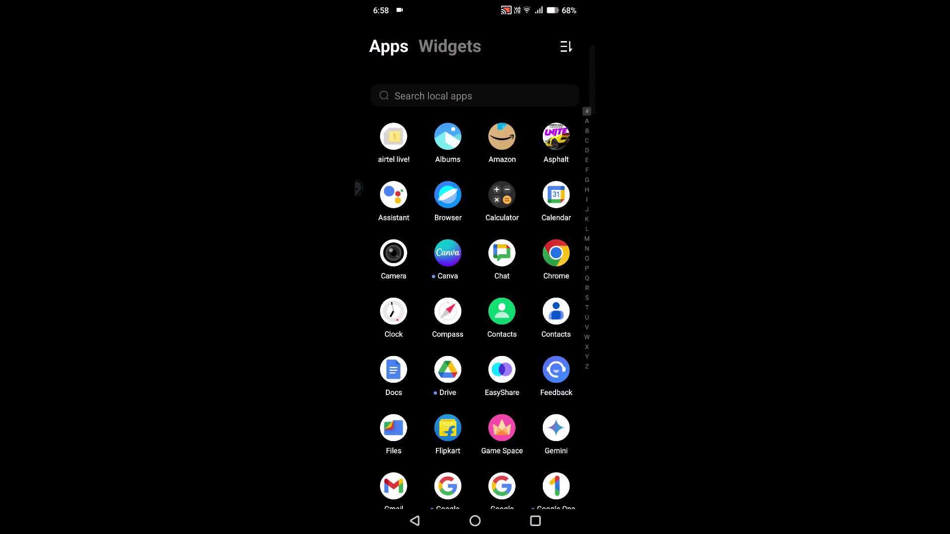
left_click(502, 136)
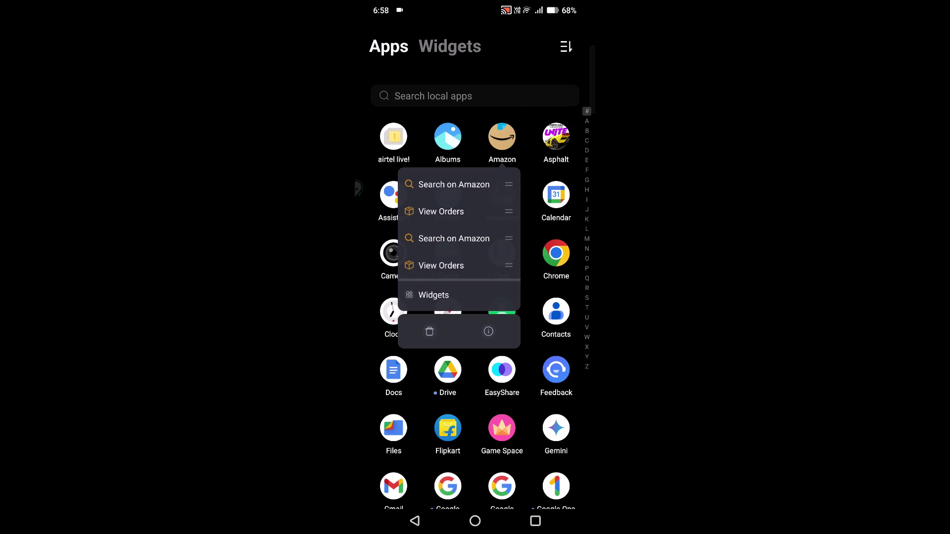
left_click(492, 335)
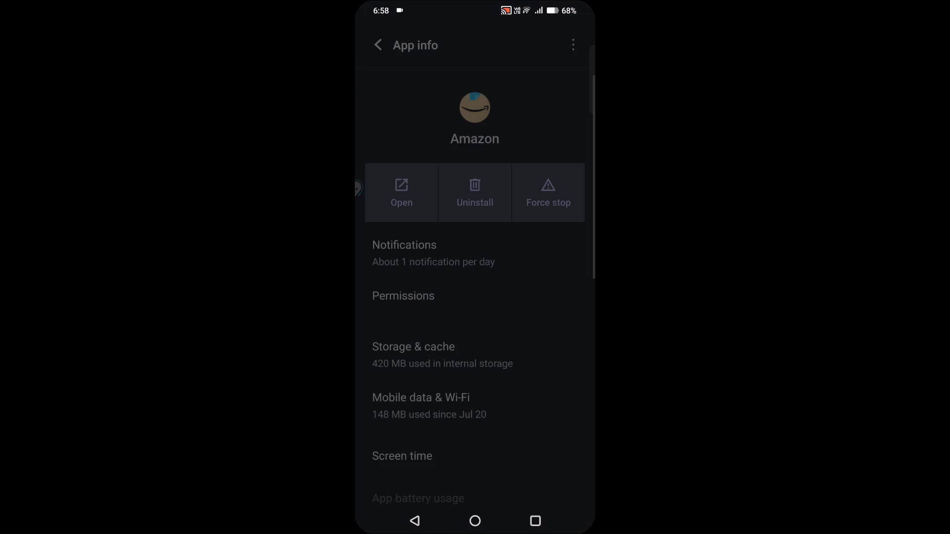
scroll(554, 200, "down", 5)
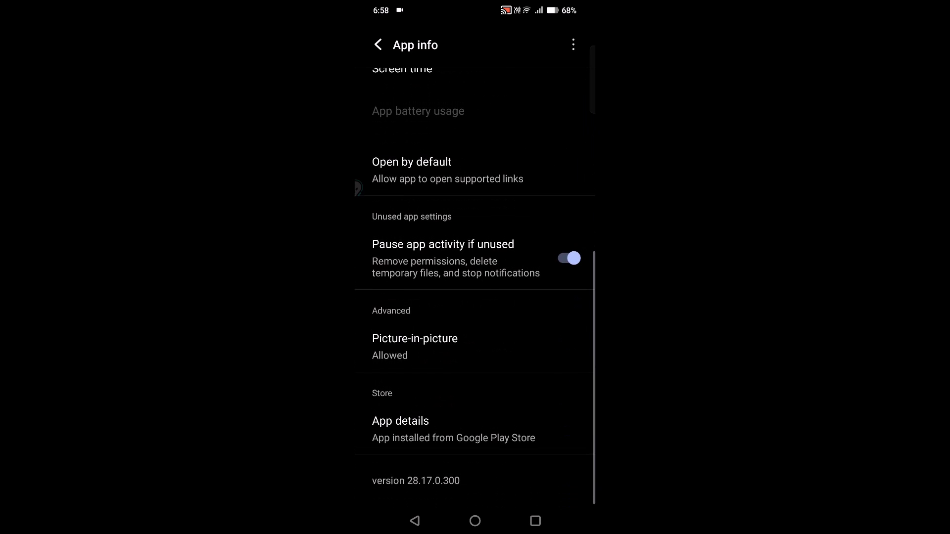
scroll(534, 278, "down", 2)
scroll(534, 279, "up", 2)
scroll(530, 282, "down", 1)
scroll(527, 271, "up", 1)
left_click(522, 164)
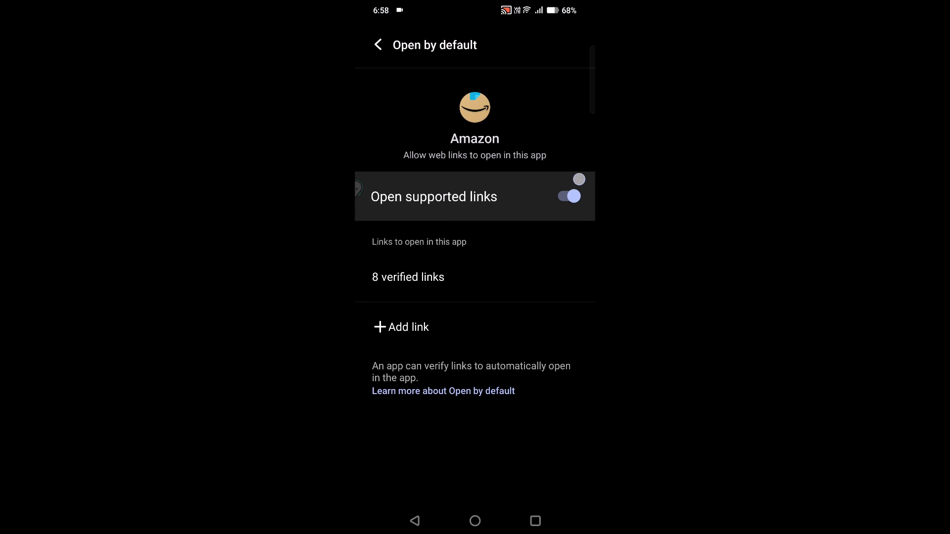
left_click_drag(573, 175, 569, 225)
left_click(467, 524)
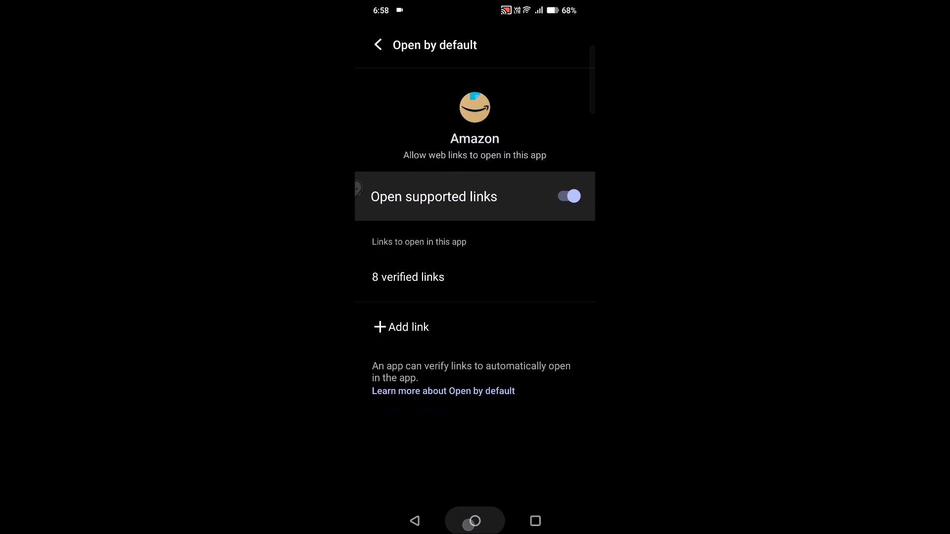